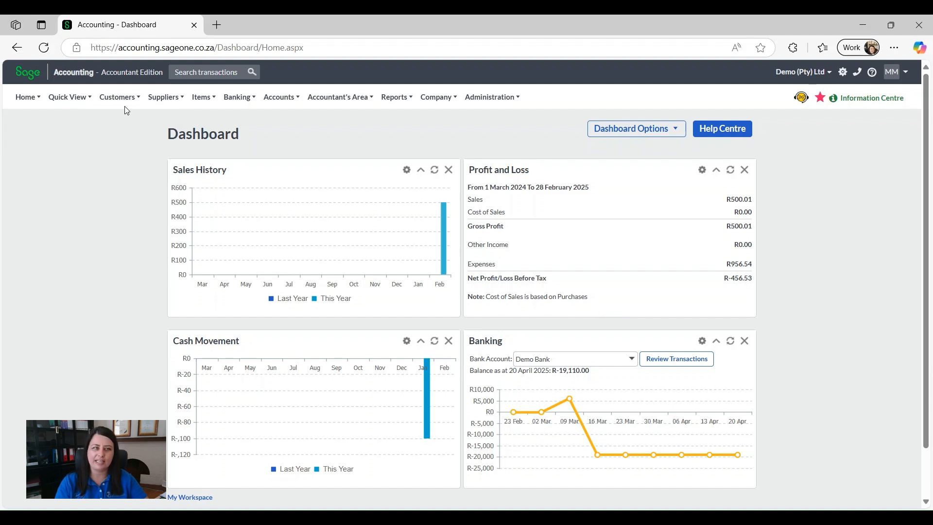
- Start a new customer tax invoice from the list of customer tax invoices
mouse_move(126, 103)
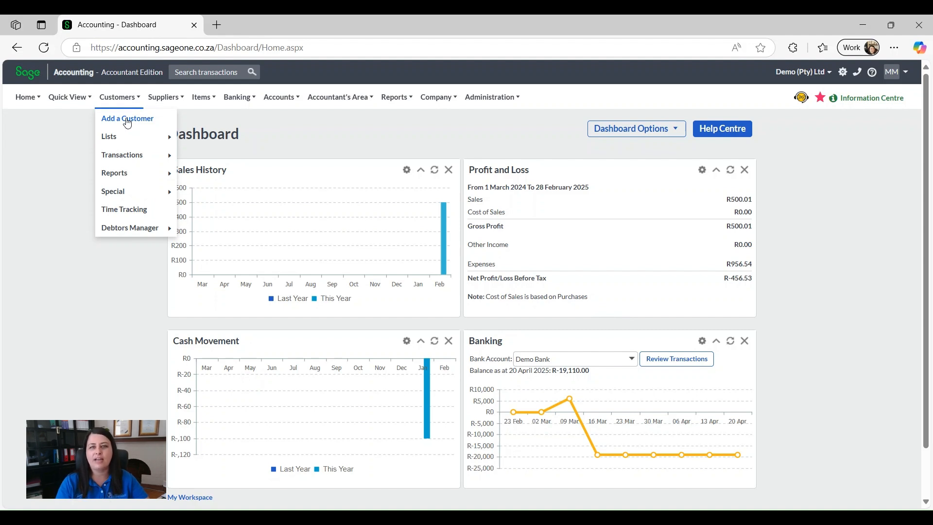
mouse_move(120, 158)
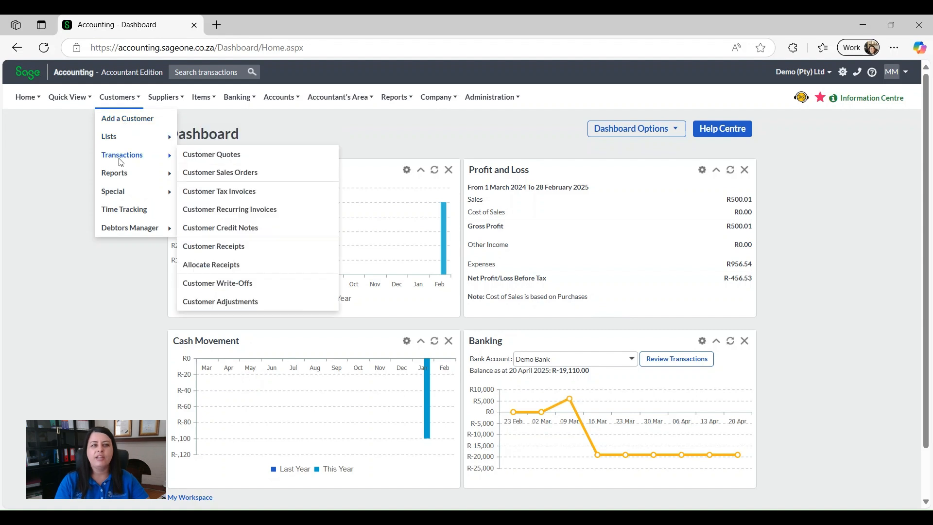
click(233, 192)
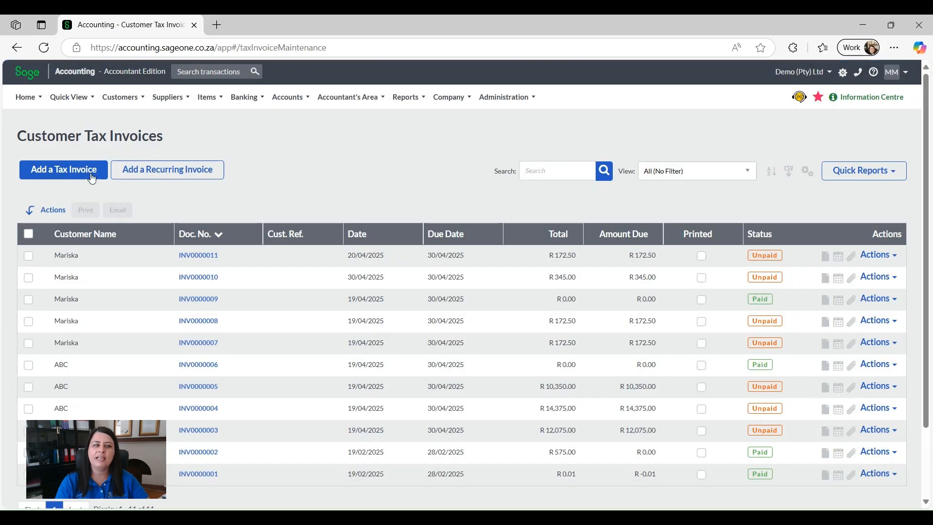
click(92, 179)
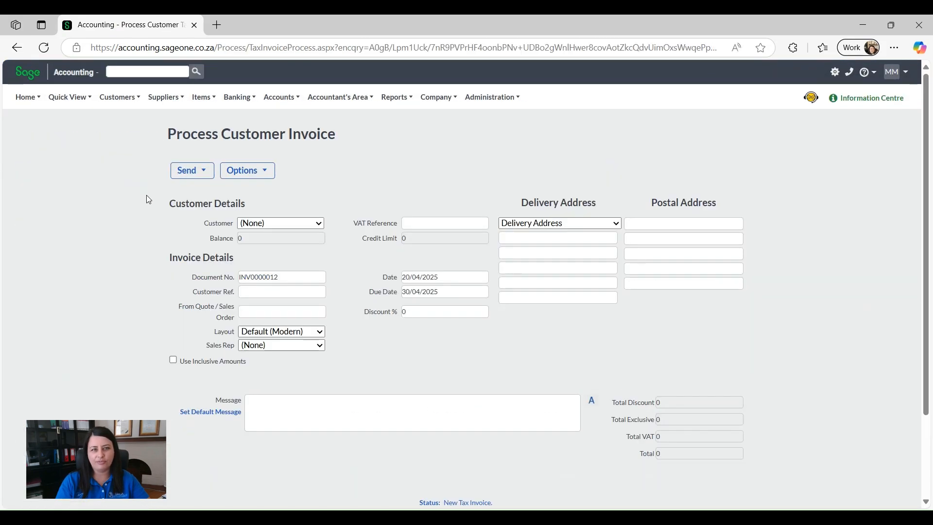
- Select the demo customer for the invoice and go to the empty customer reference
click(286, 223)
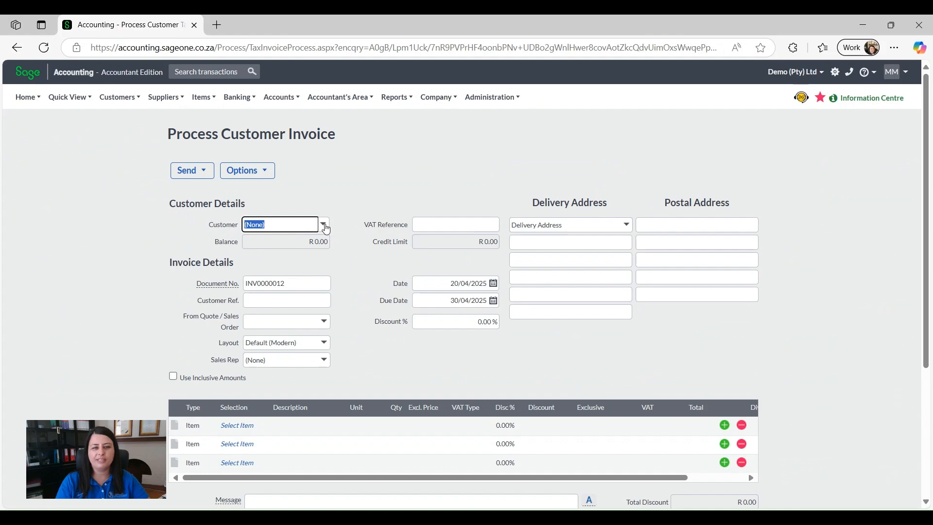
click(323, 224)
click(283, 306)
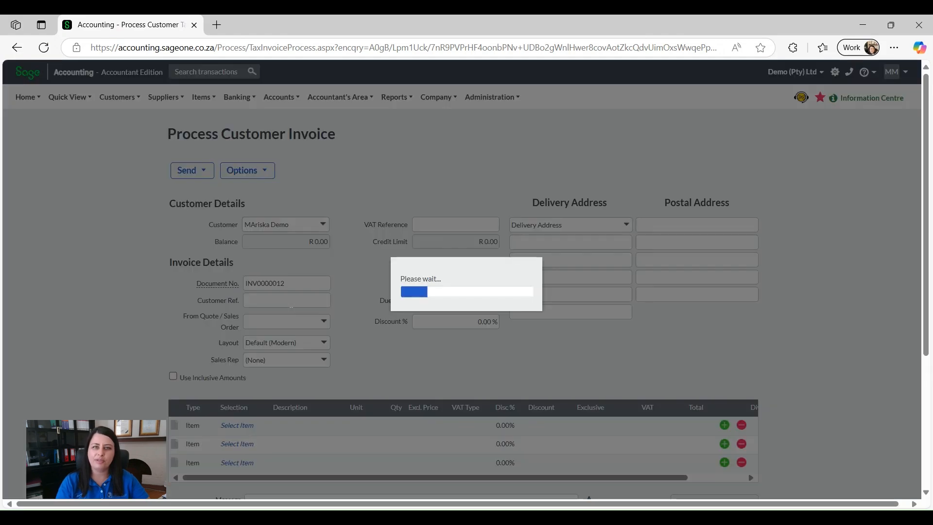
scroll(438, 301, down, 3)
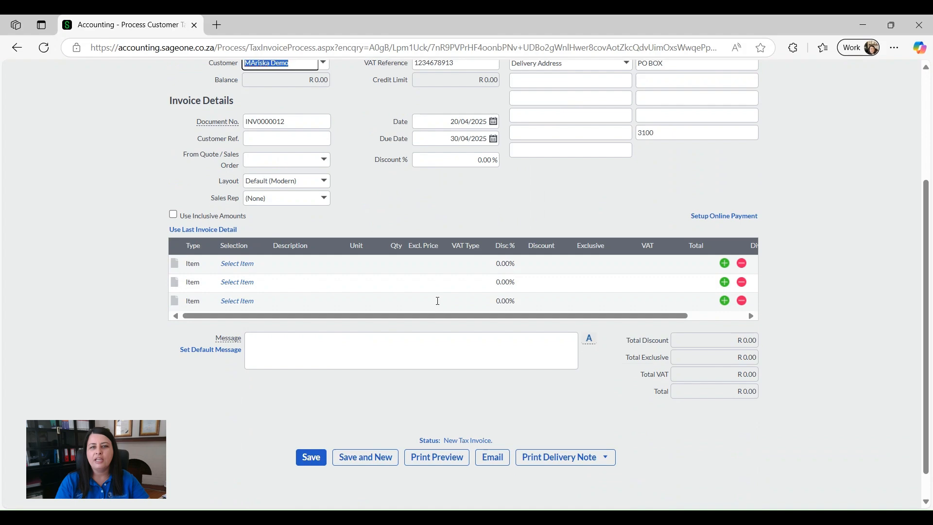
scroll(433, 213, up, 3)
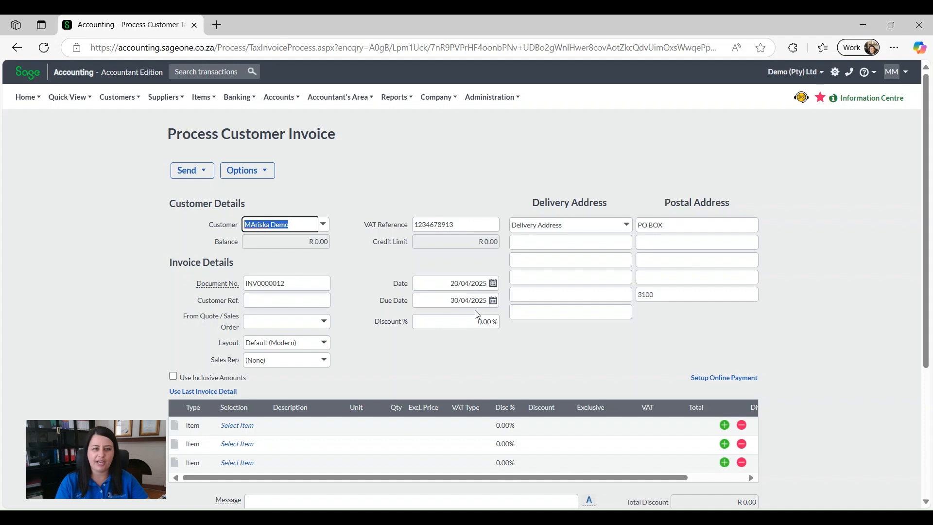
click(255, 301)
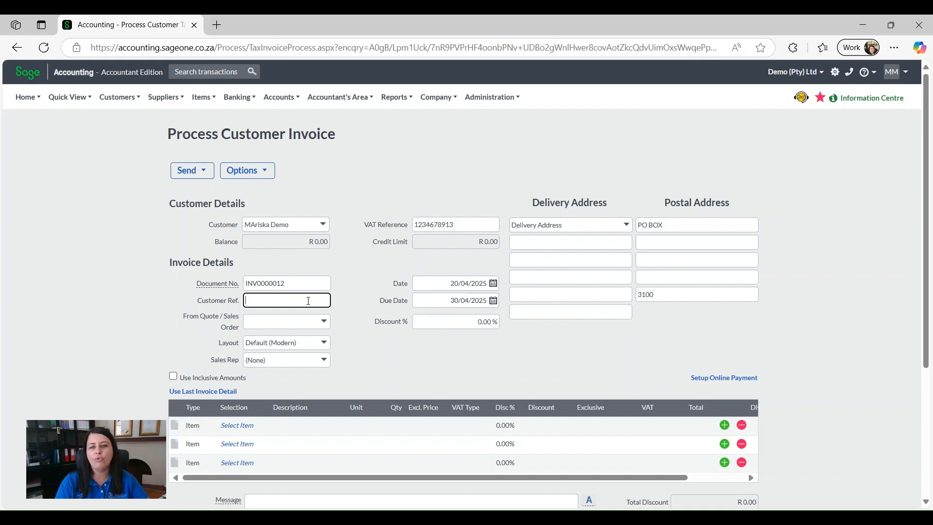
scroll(309, 301, down, 3)
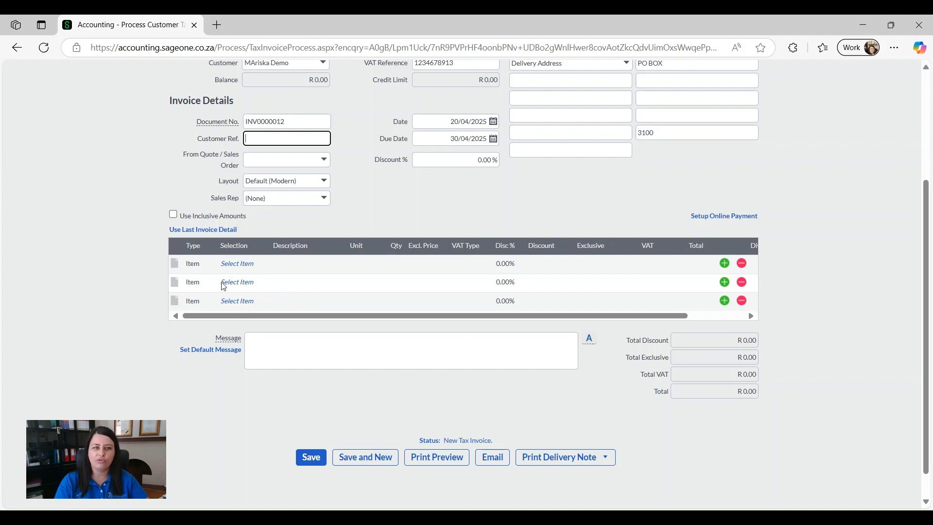
- Examine the line types available for the first invoice line and leave it set to Item
click(199, 272)
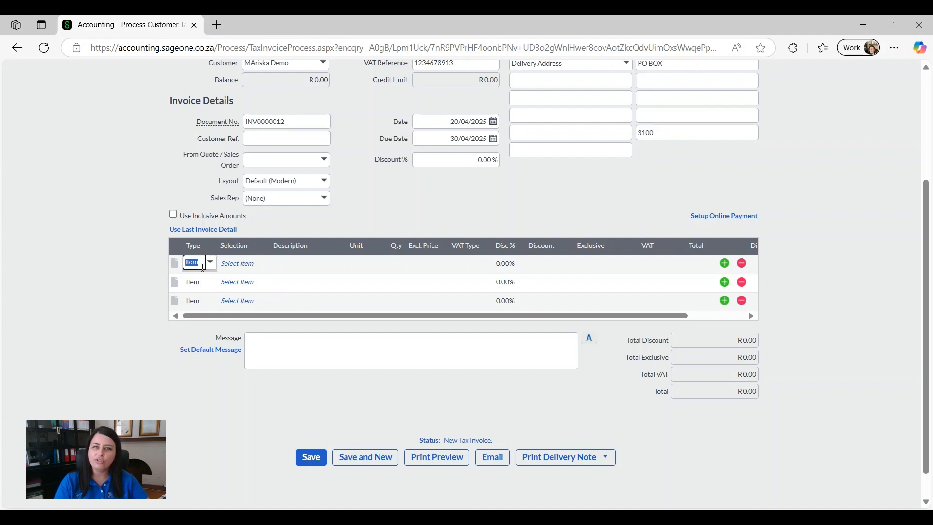
click(209, 269)
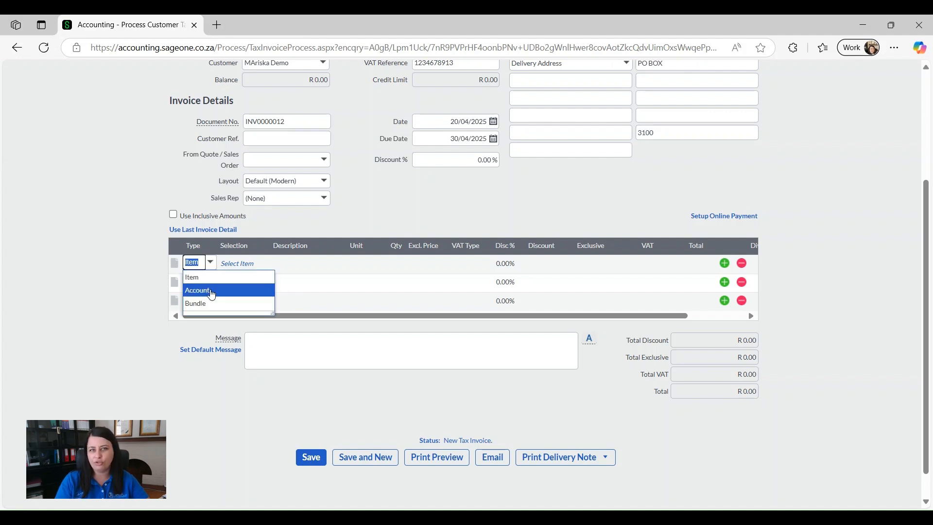
click(211, 263)
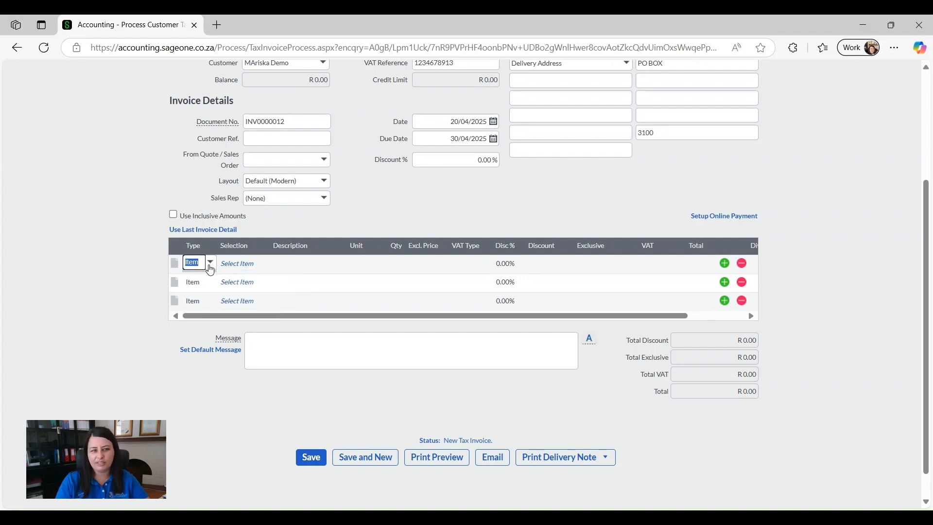
click(210, 269)
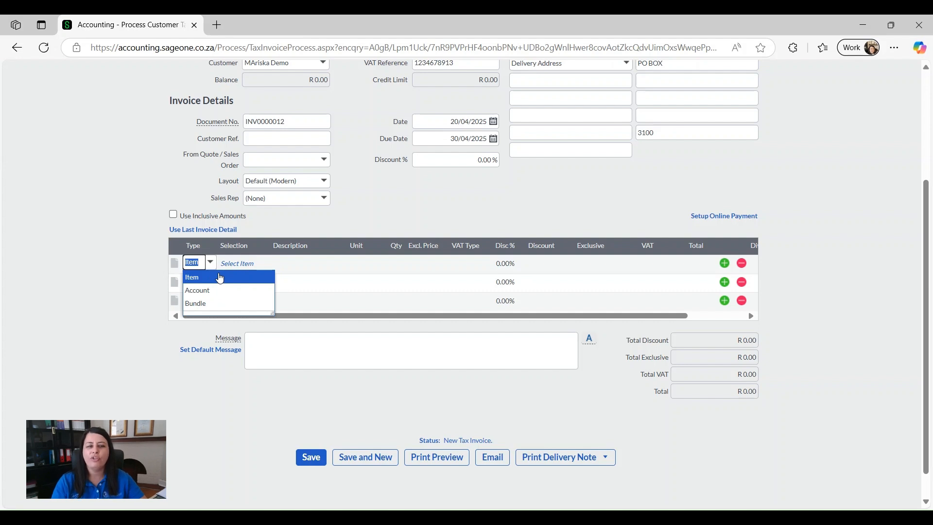
click(208, 280)
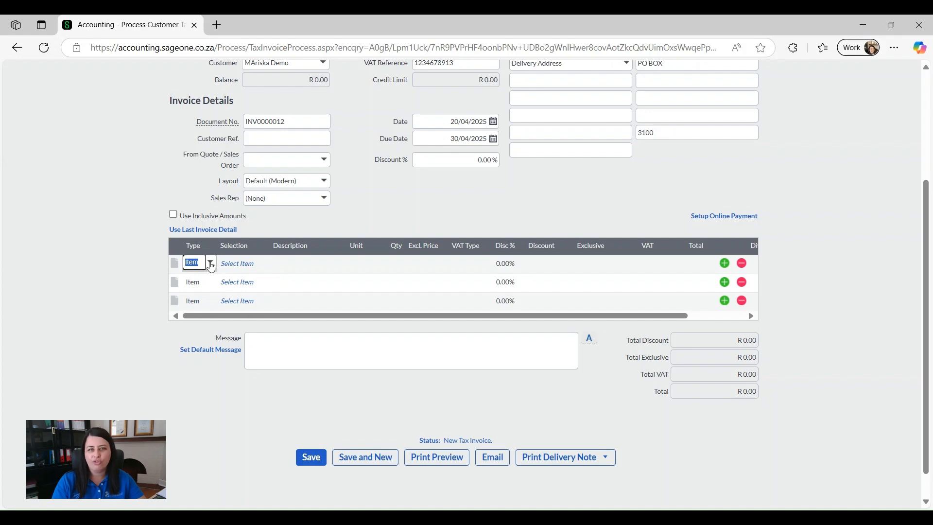
- Start a new inventory item and set its item type to Service
scroll(211, 267, up, 3)
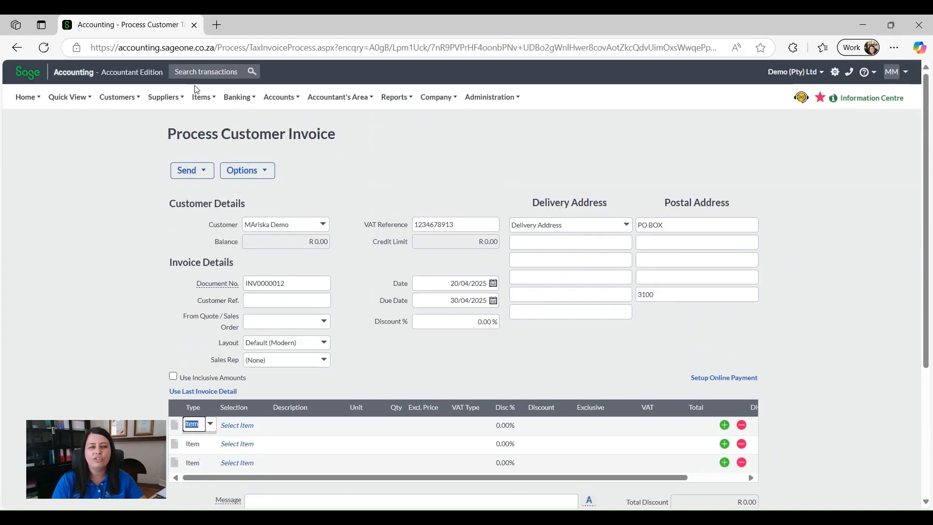
click(202, 95)
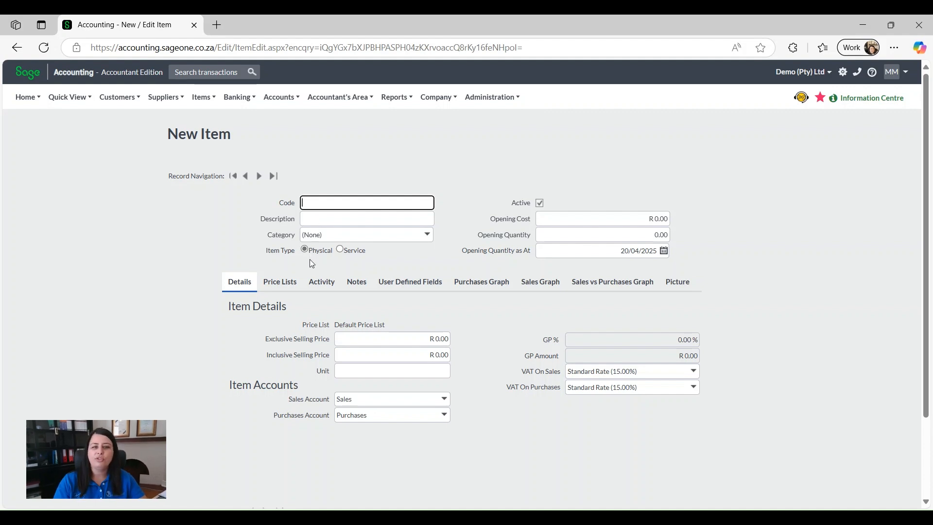
click(346, 251)
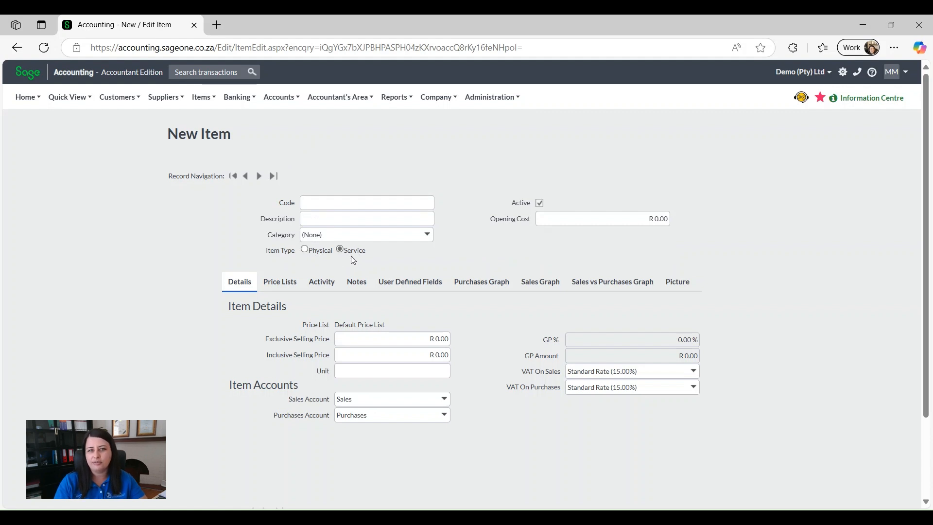
- Enter irp6 as the new item's code and "Provision return" as its description
click(324, 202)
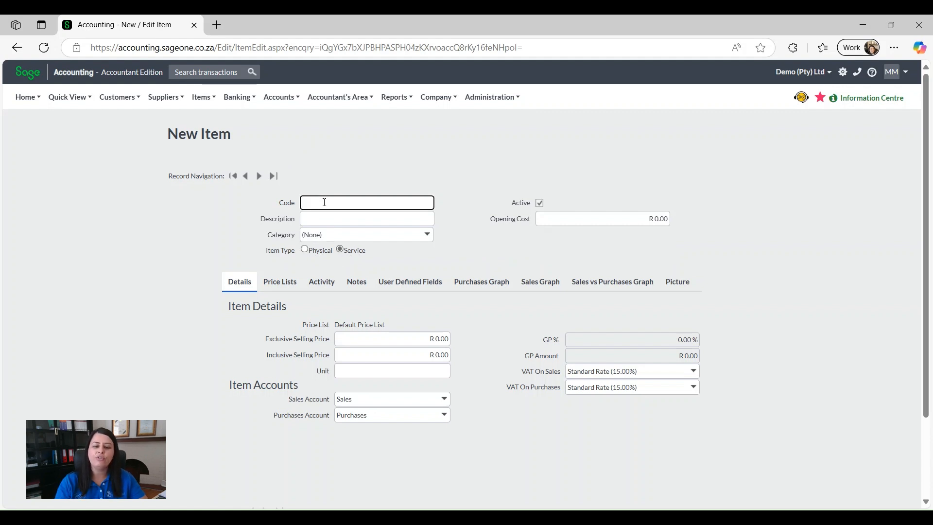
text(irp6)
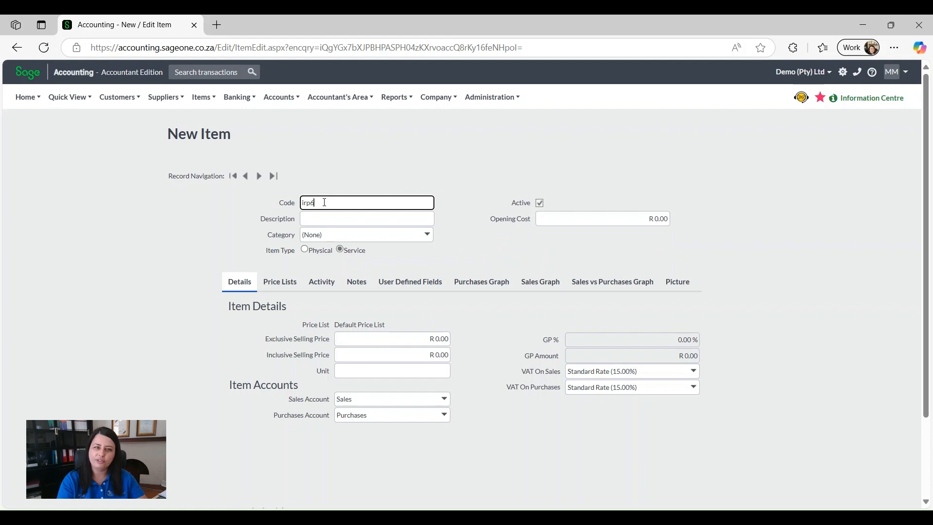
key(Tab)
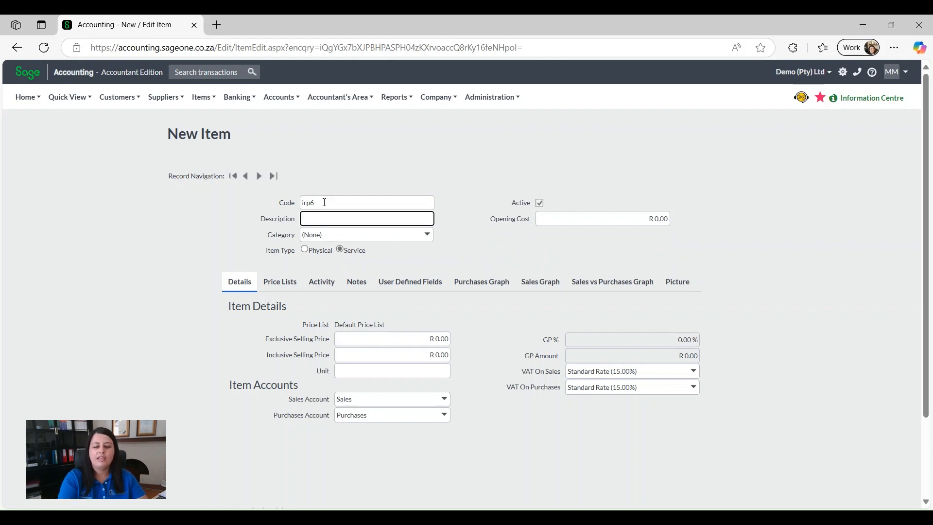
text(Provis)
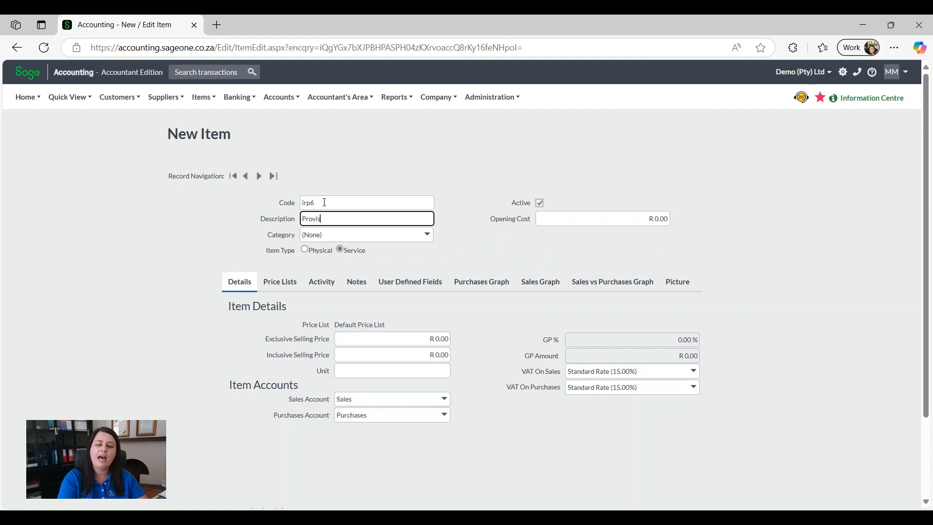
text(uin)
key(BackSpace)
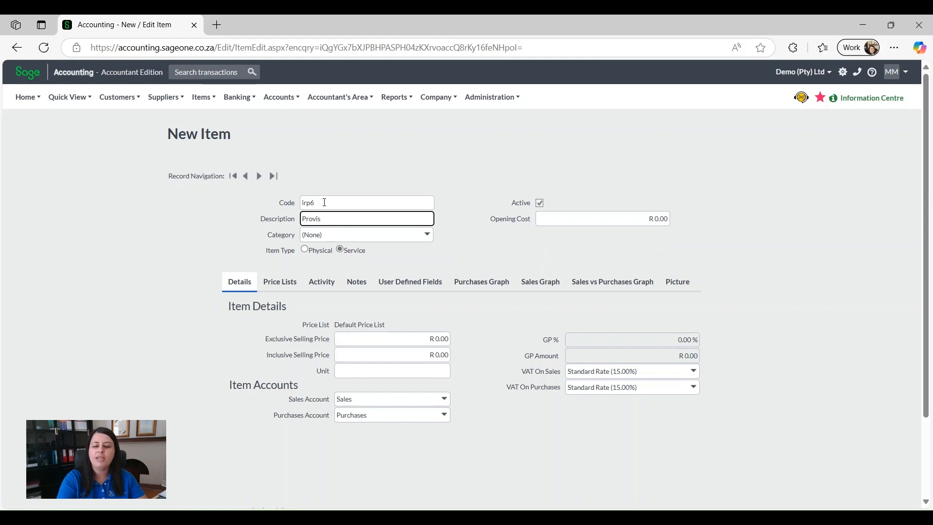
text(ion)
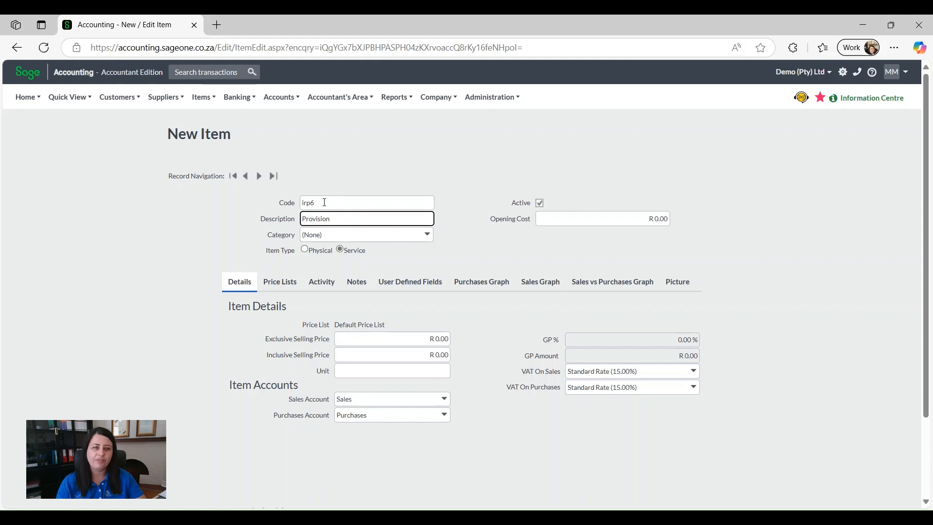
text(return)
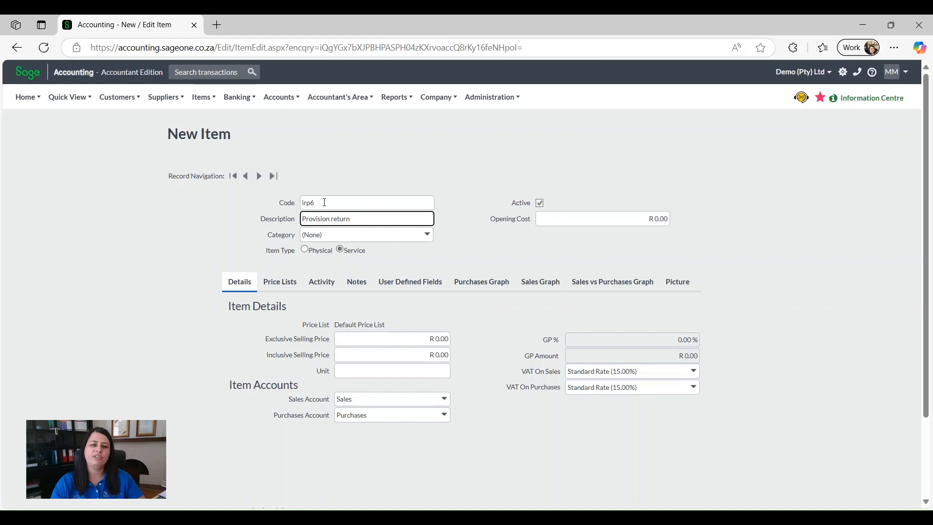
- Set the item's exclusive selling price to R 100.00 on the default price list
click(417, 340)
text(100)
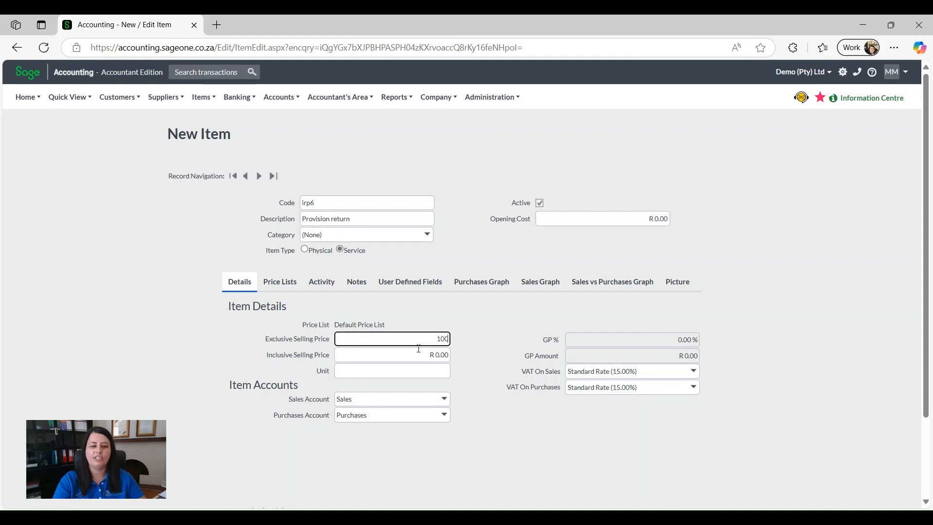
key(Tab)
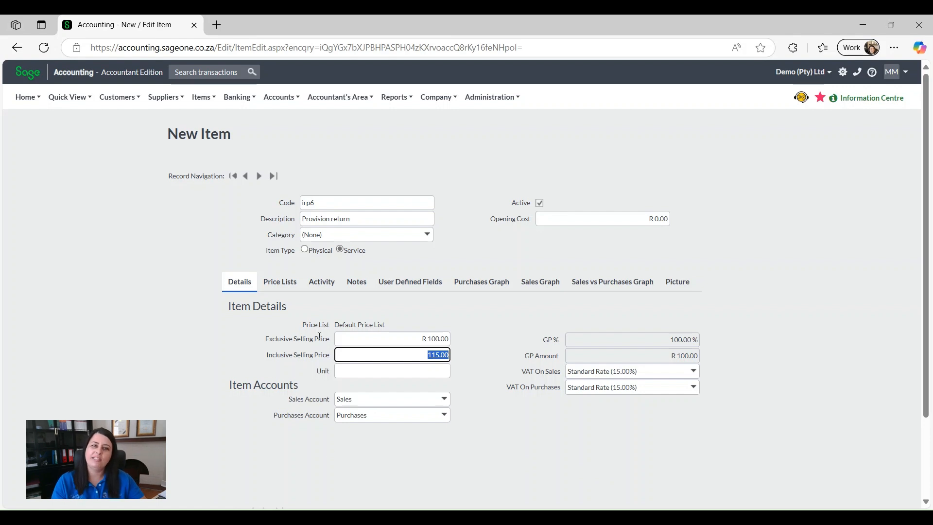
- Review the item accounts and the choices for the sales account, keeping Sales selected
click(436, 405)
click(444, 399)
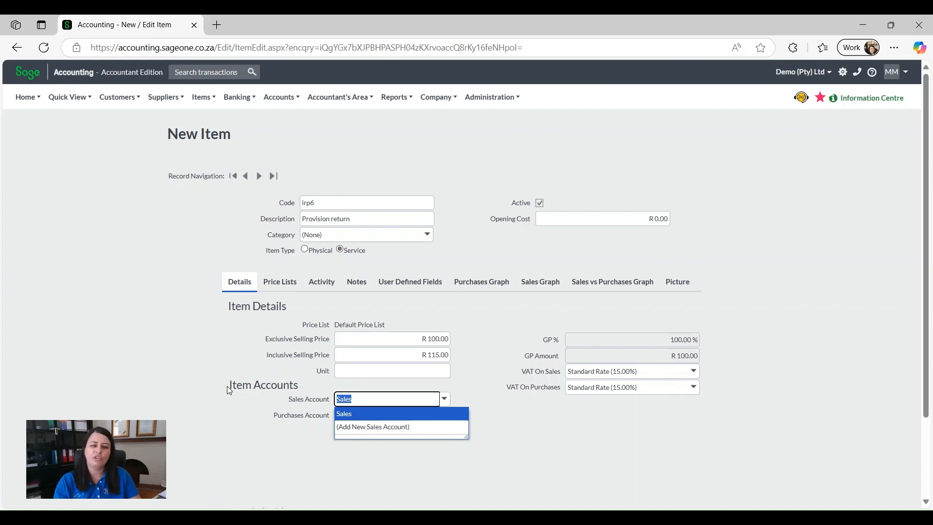
drag(230, 389, 227, 303)
click(285, 405)
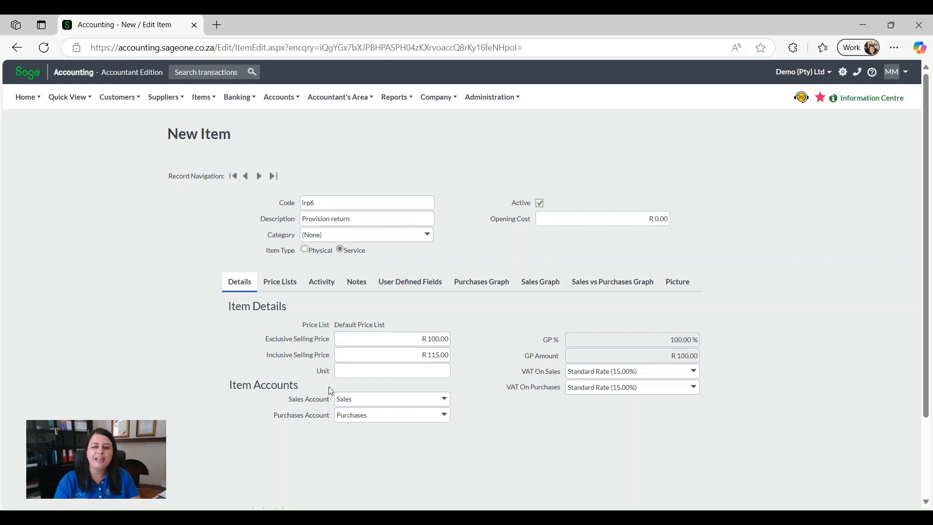
click(444, 399)
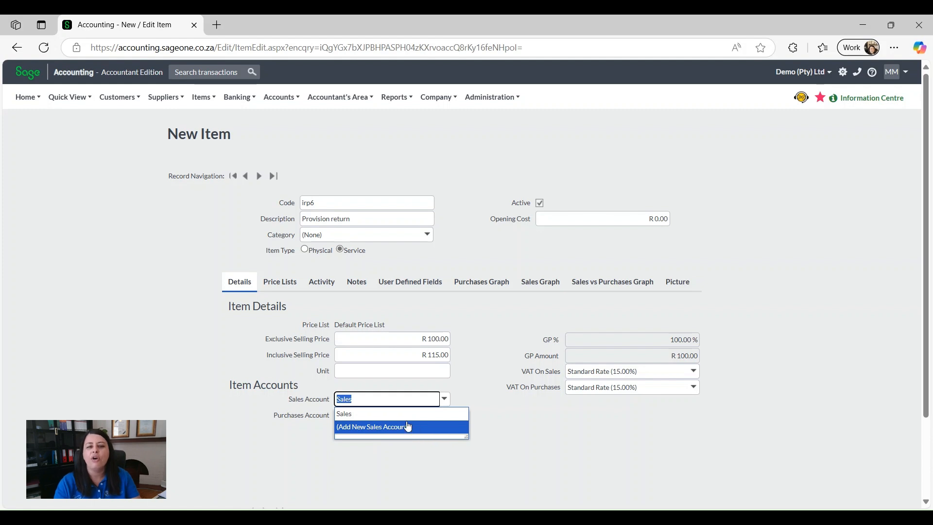
click(378, 416)
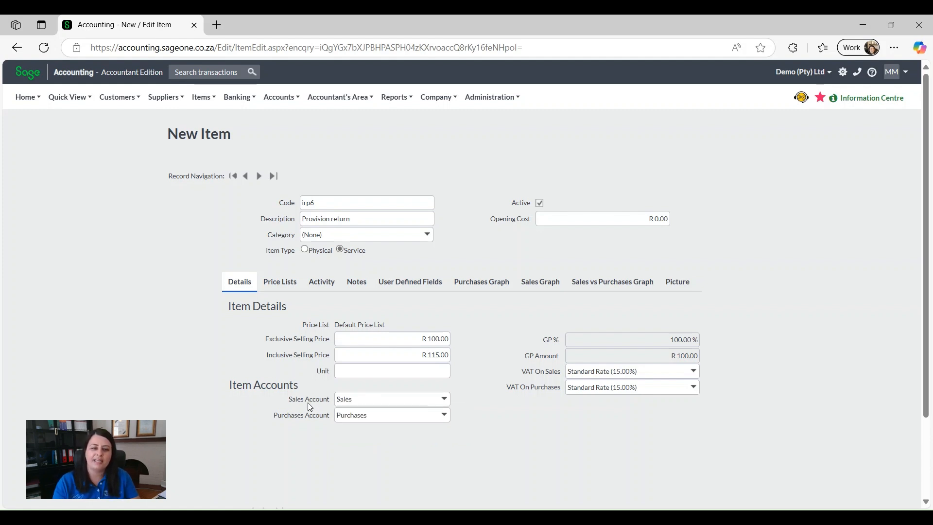
drag(307, 402, 335, 405)
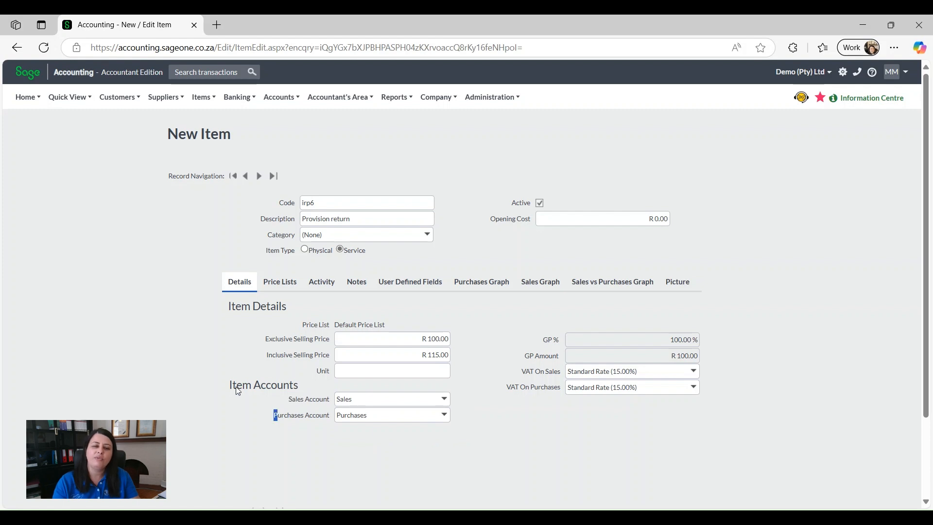
drag(234, 385, 270, 407)
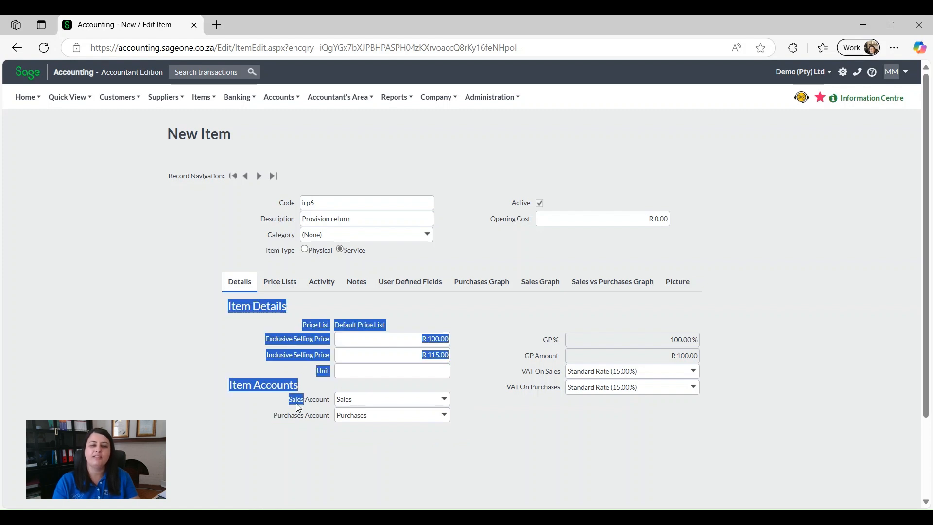
click(317, 405)
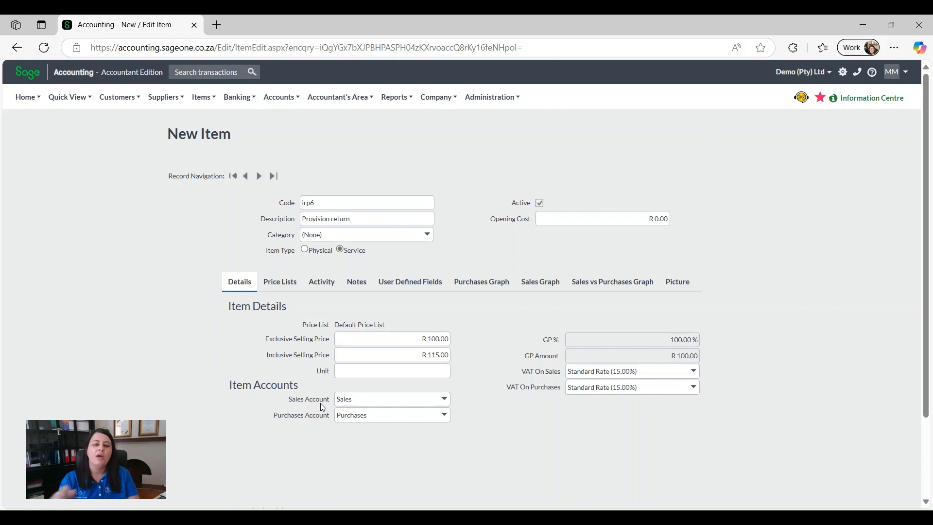
click(359, 404)
scroll(440, 415, down, 2)
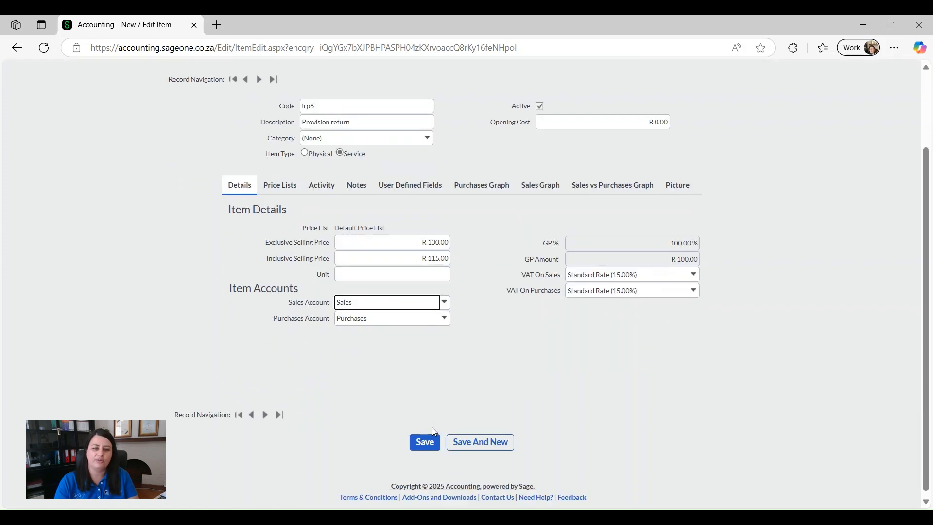
- Save the irp6 item and start a new customer tax invoice
click(426, 440)
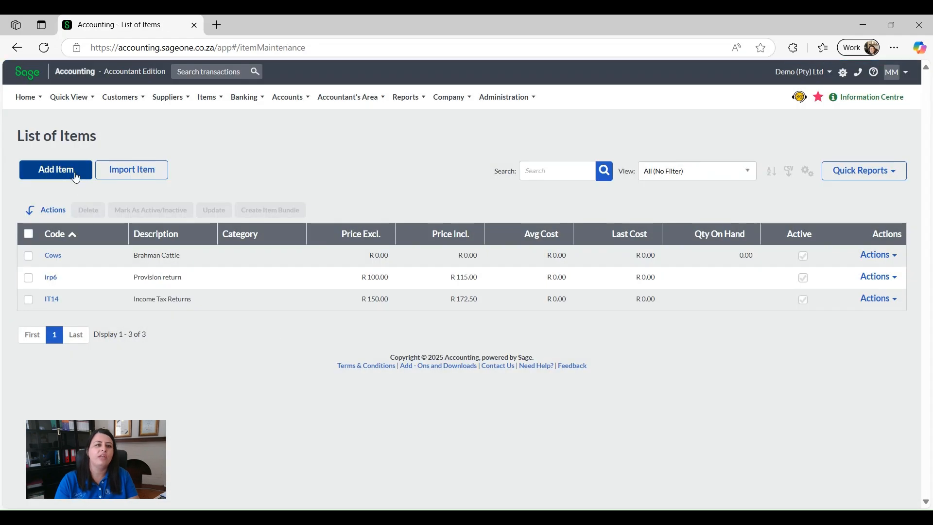
click(123, 96)
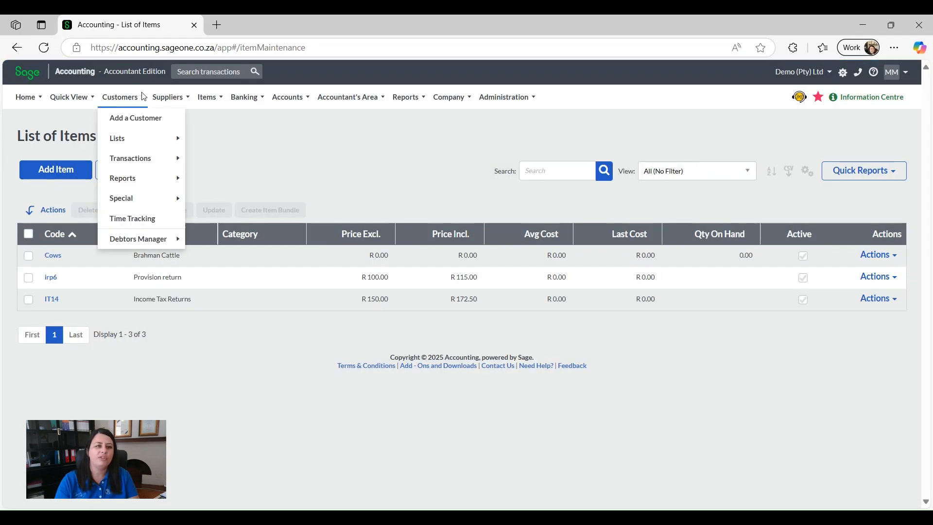
mouse_move(137, 158)
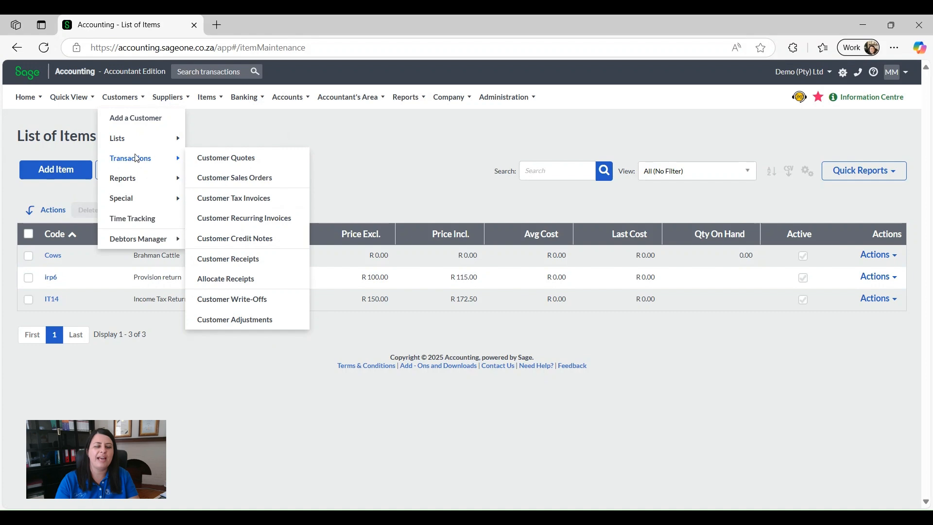
click(263, 198)
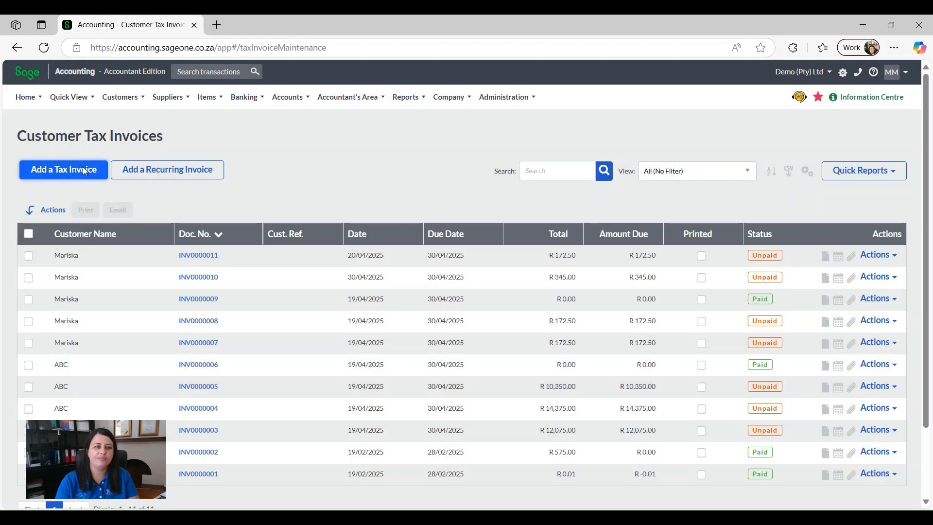
click(83, 167)
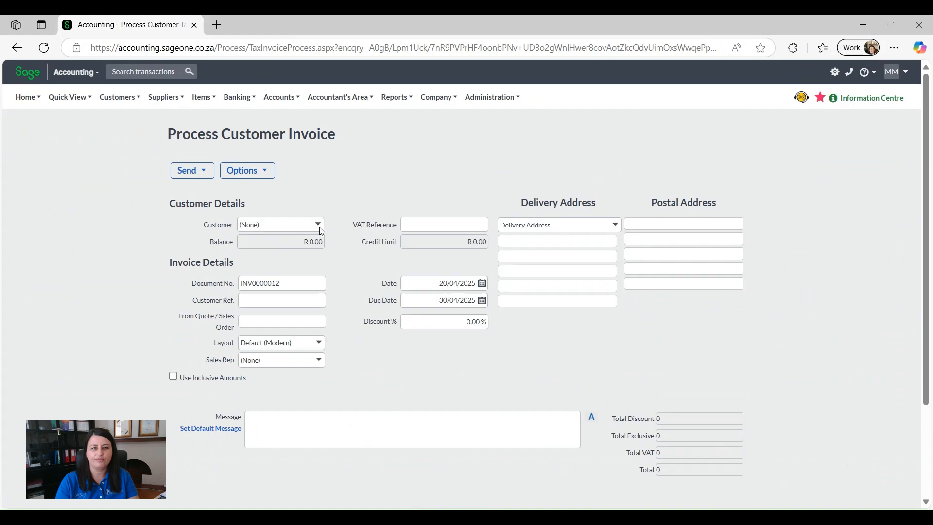
- Select the demo customer, put the irp6 Provision return item on the first line, and save the invoice
click(321, 225)
click(306, 305)
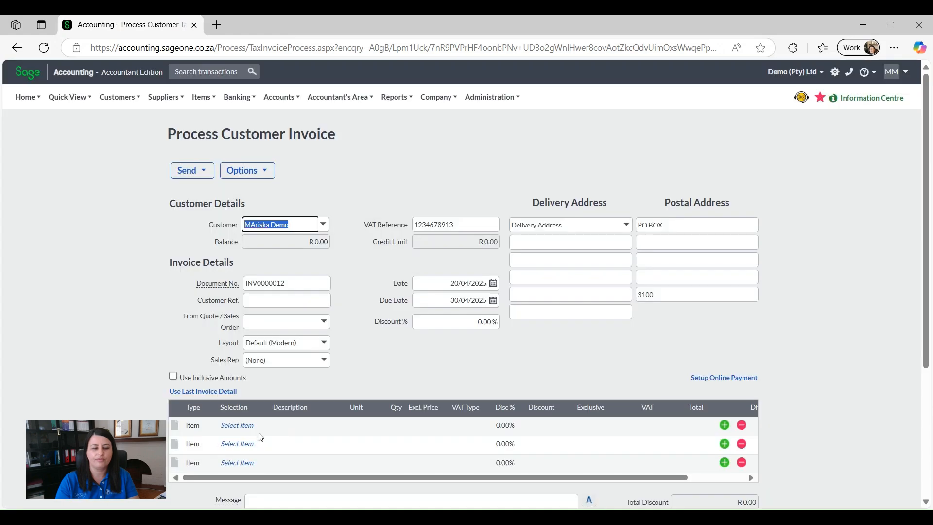
click(251, 425)
click(265, 425)
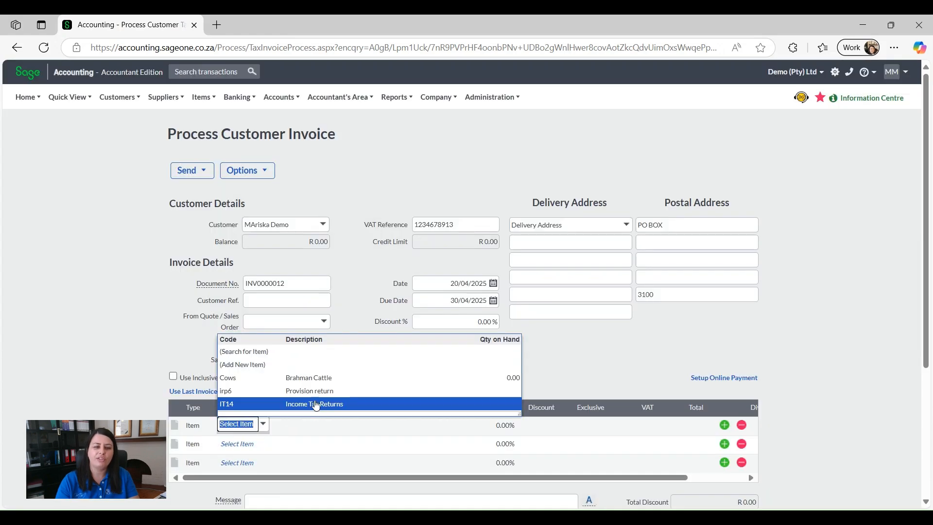
click(272, 391)
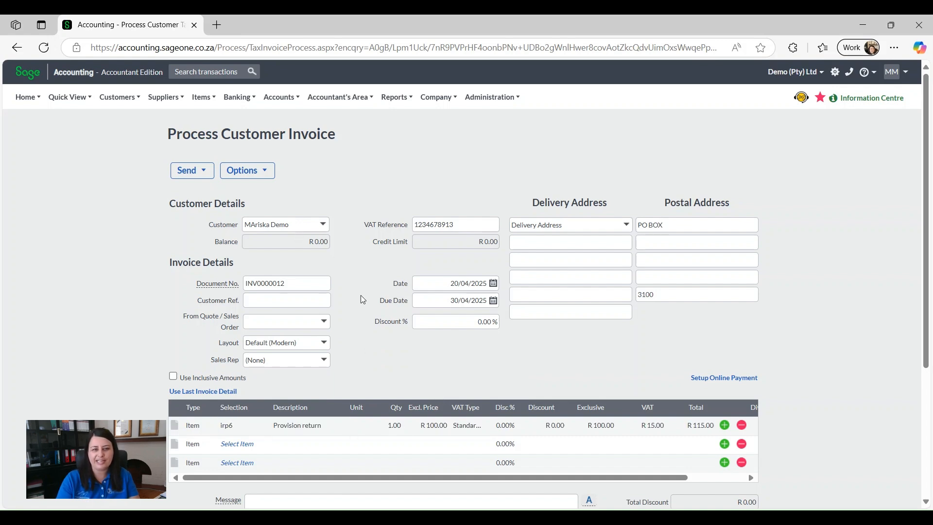
scroll(387, 346, down, 3)
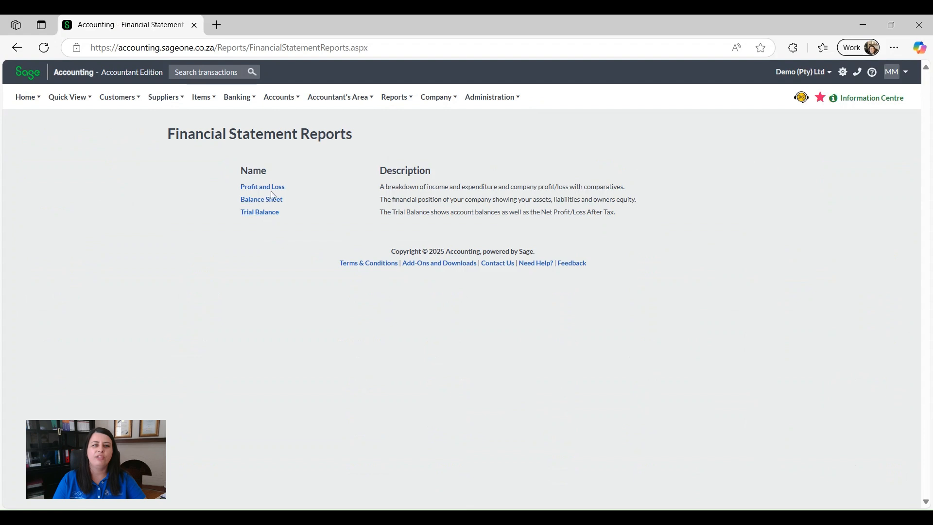
- View the Profit and Loss report and drill down from the Sales amount to the irp6 item's transactions, returning to the report
click(275, 188)
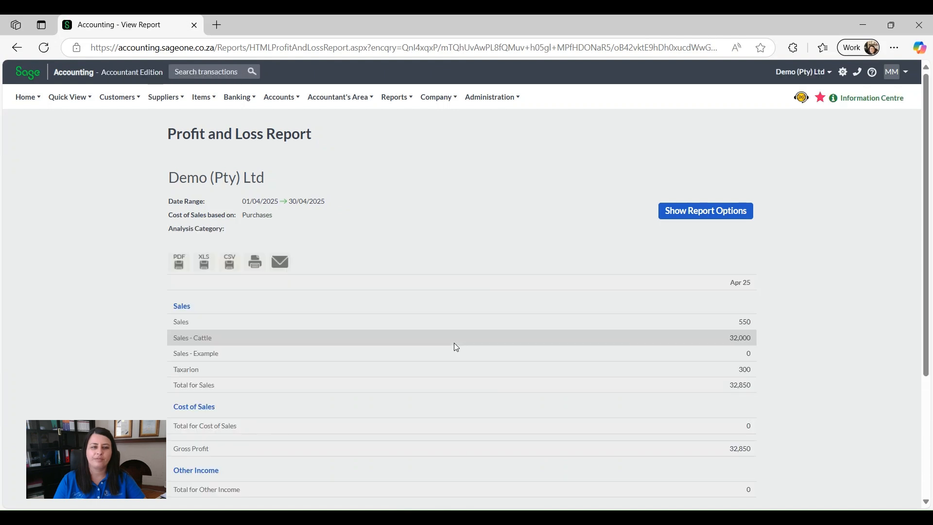
click(751, 321)
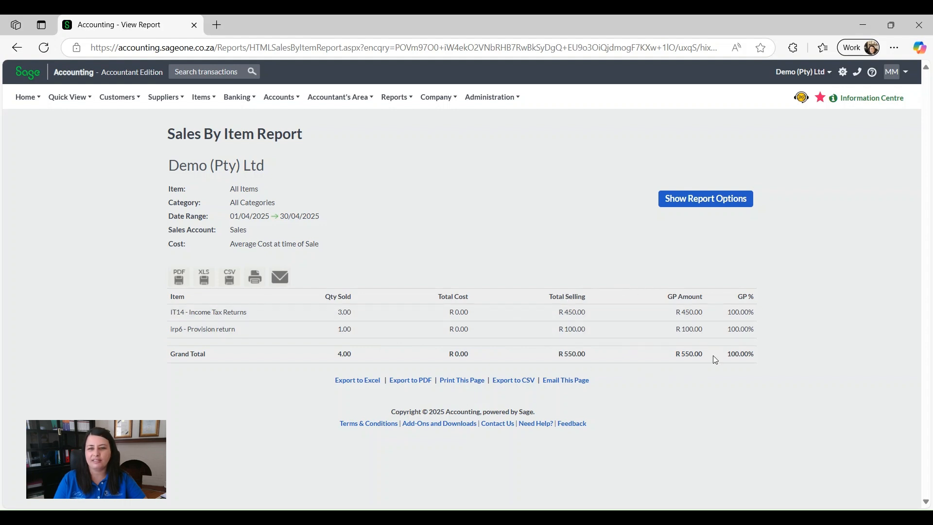
click(347, 334)
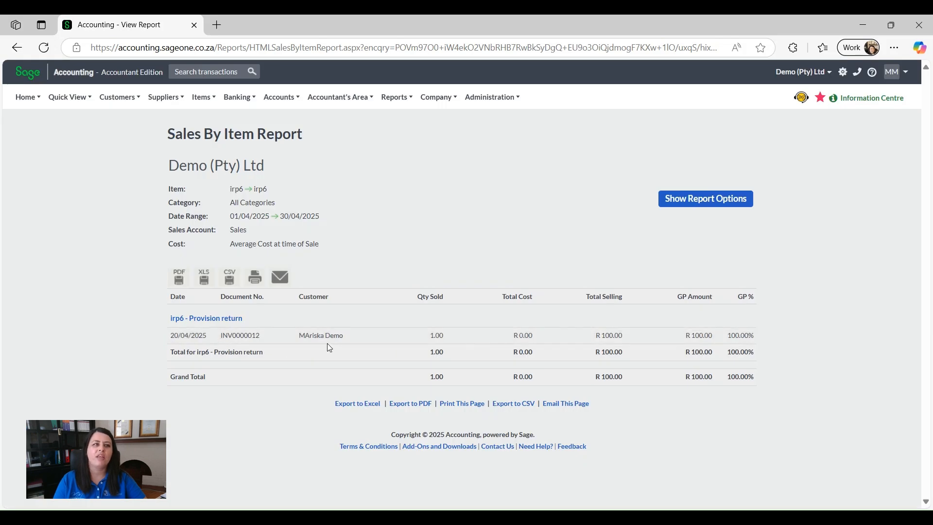
click(17, 47)
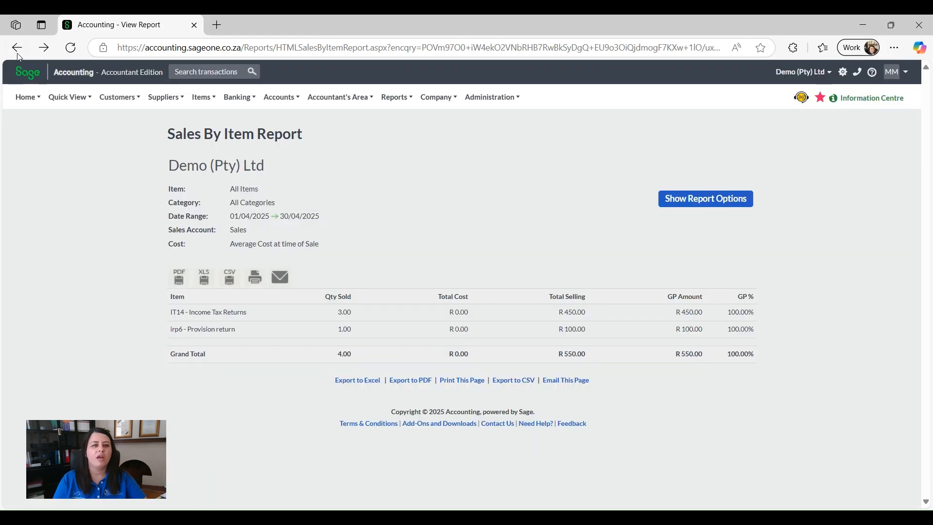
click(17, 47)
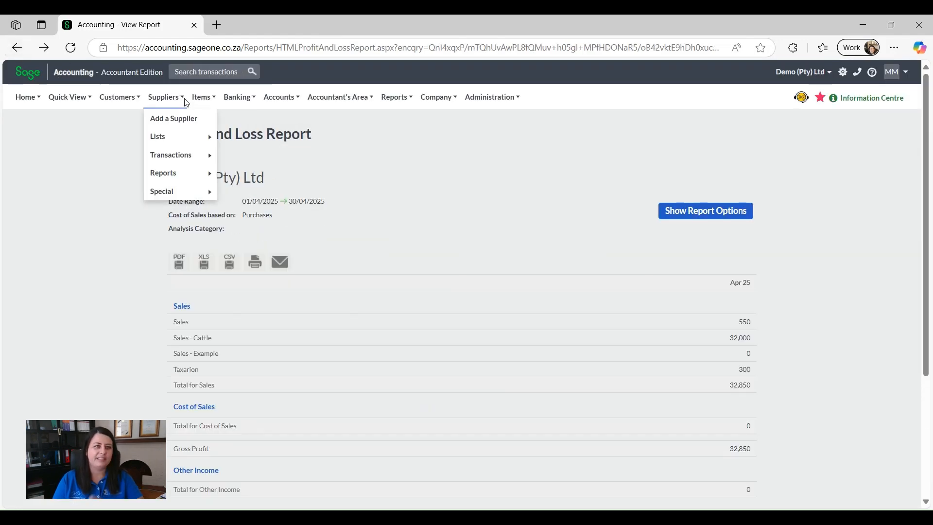
- Start another customer tax invoice and select the demo customer
mouse_move(120, 97)
mouse_move(129, 143)
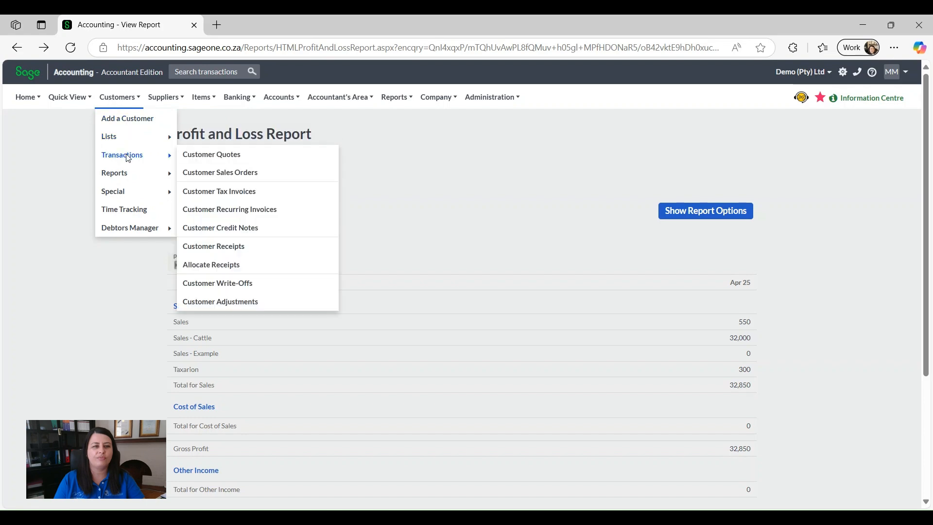
click(246, 194)
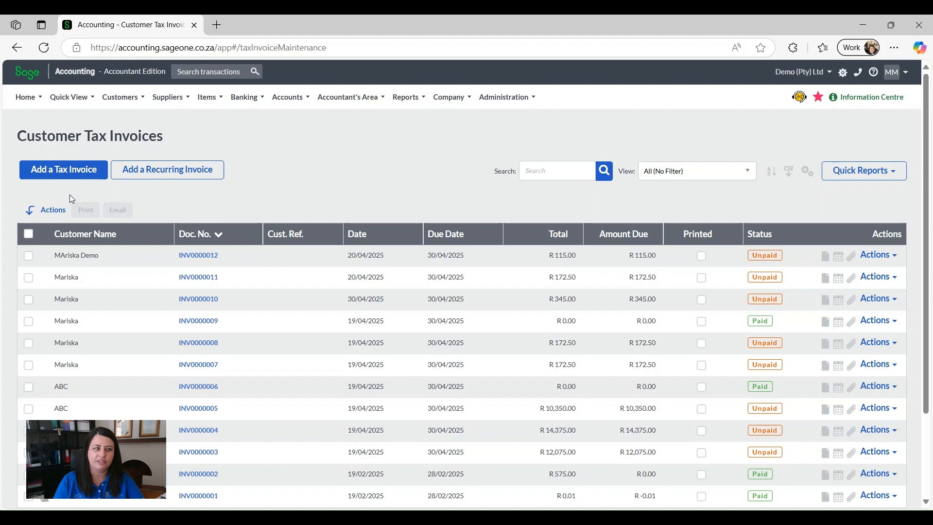
click(90, 176)
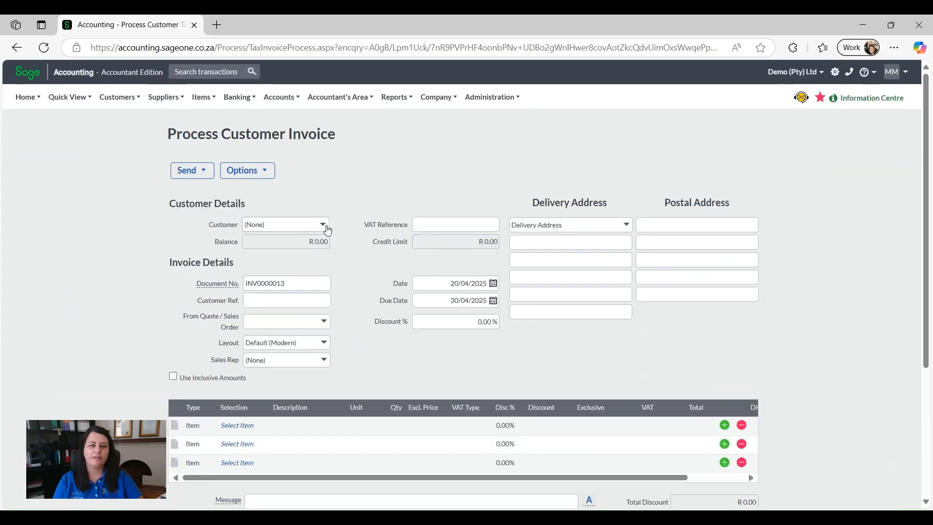
click(323, 225)
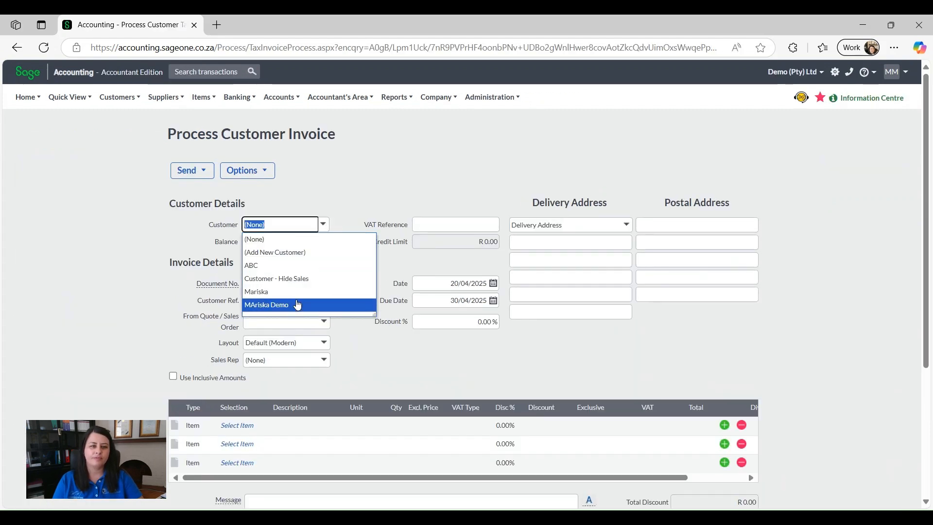
click(298, 304)
- Set the first invoice line's type to Account and choose the Taxarion sales account
scroll(237, 357, down, 3)
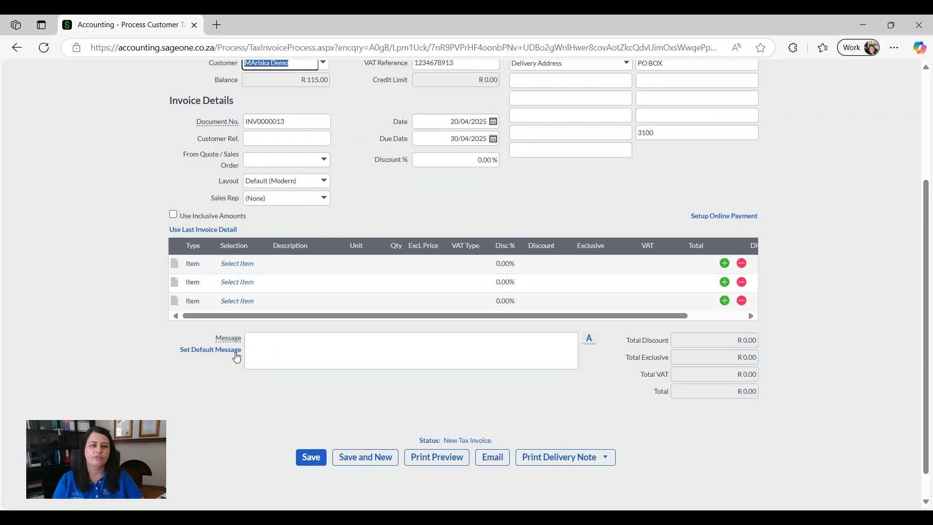
click(206, 264)
click(210, 263)
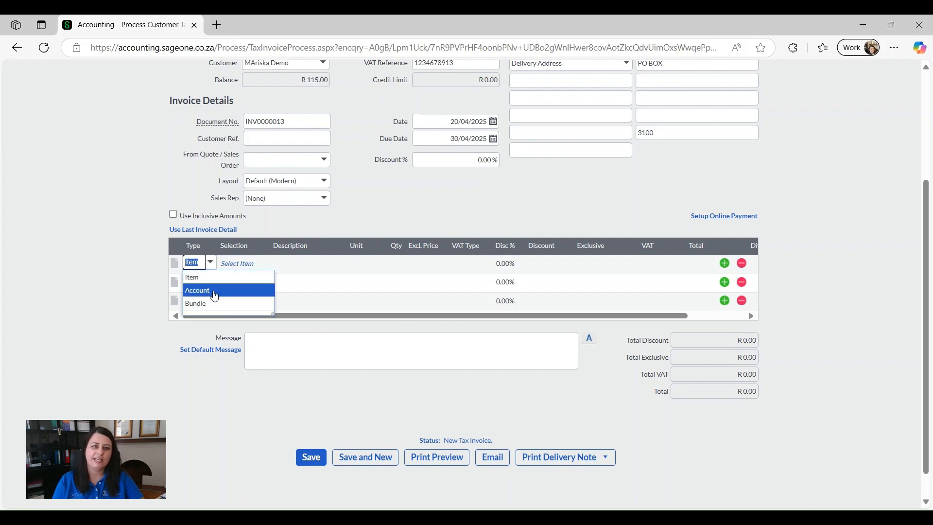
click(217, 294)
click(269, 266)
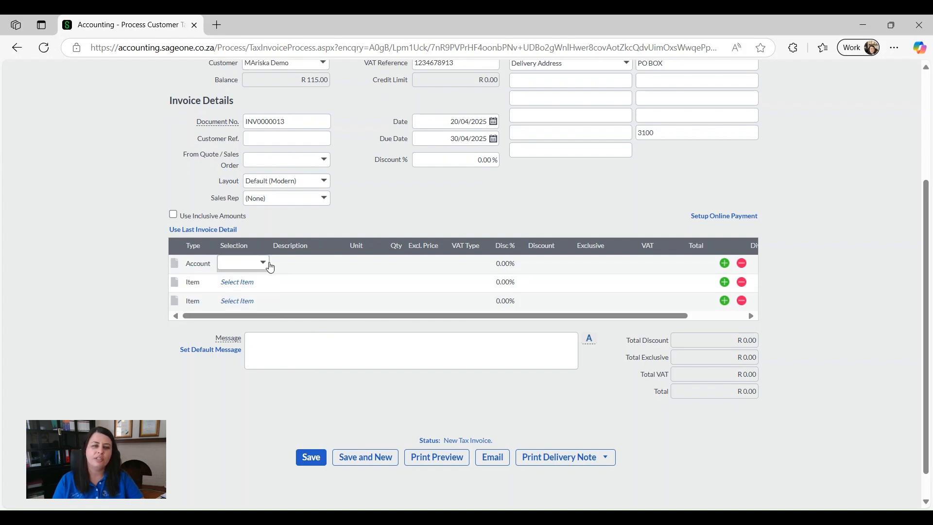
click(265, 263)
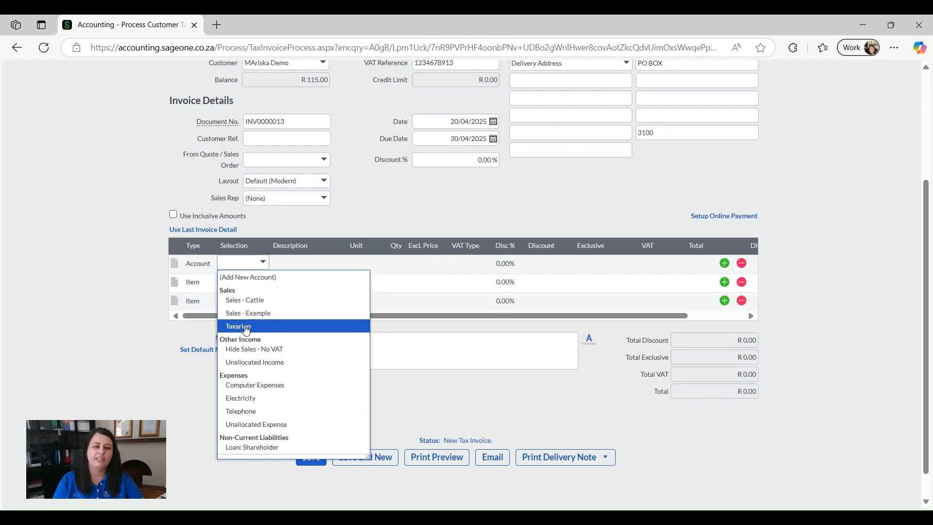
click(245, 328)
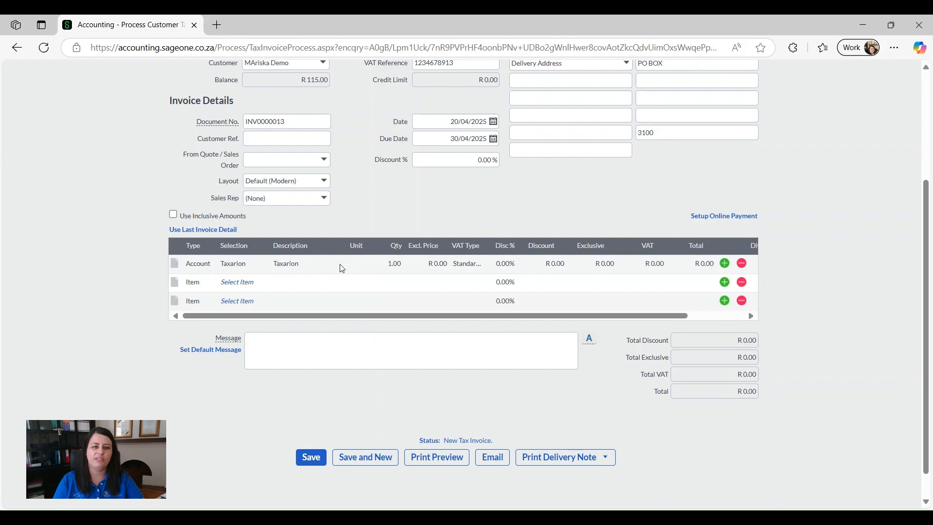
- Set the Taxarion line's exclusive price to R 100.00 and save the invoice
click(414, 267)
text(100)
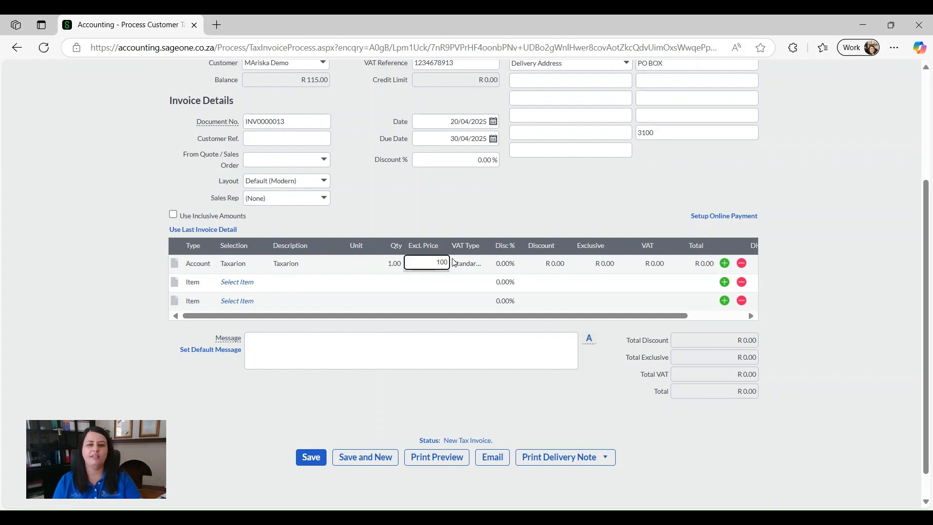
click(461, 262)
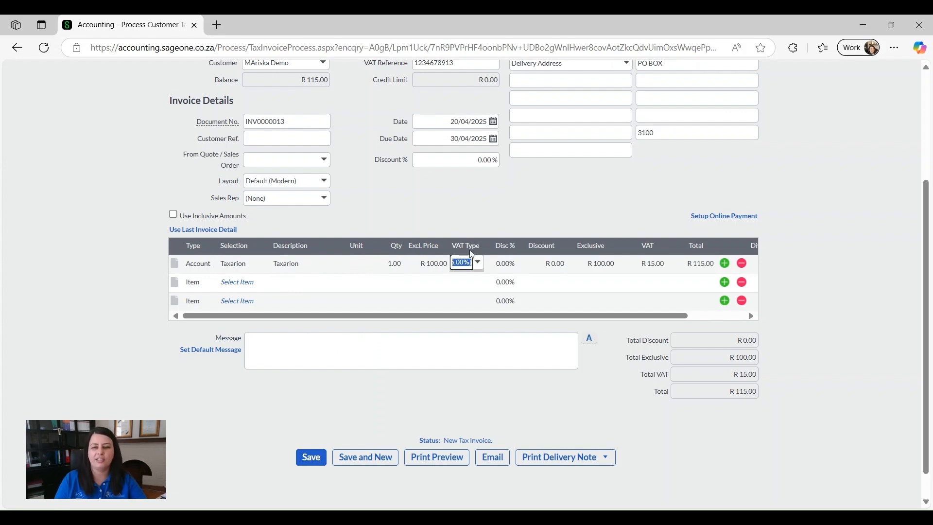
click(312, 457)
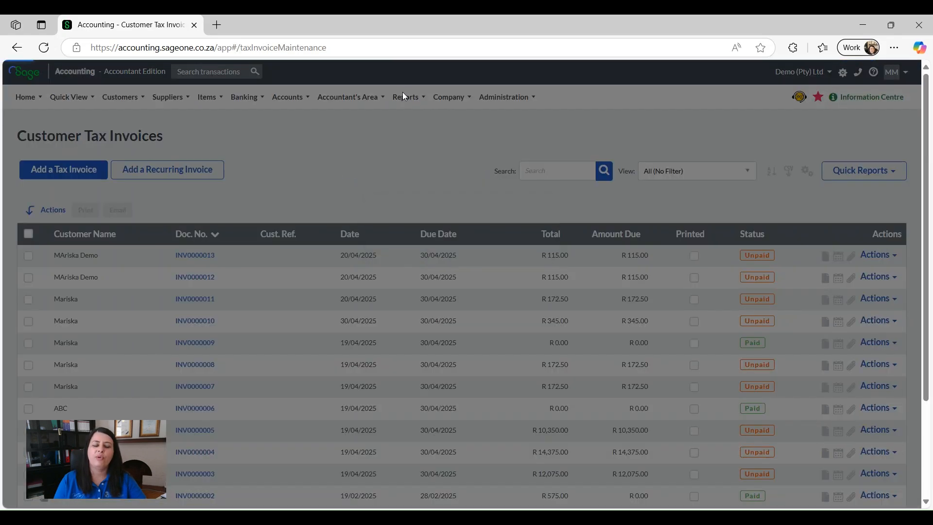
- View the Profit and Loss report for the current month and drill down into the Taxarion account's transactions
click(402, 95)
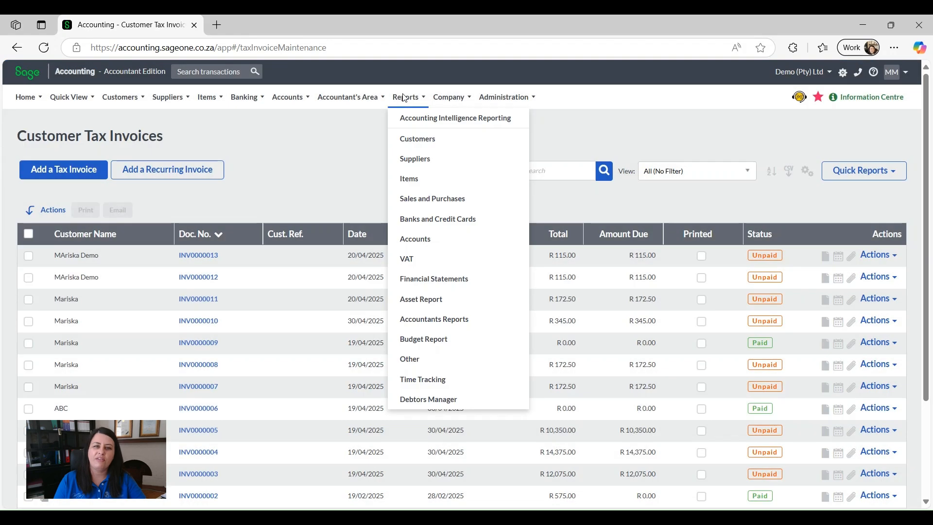
click(435, 279)
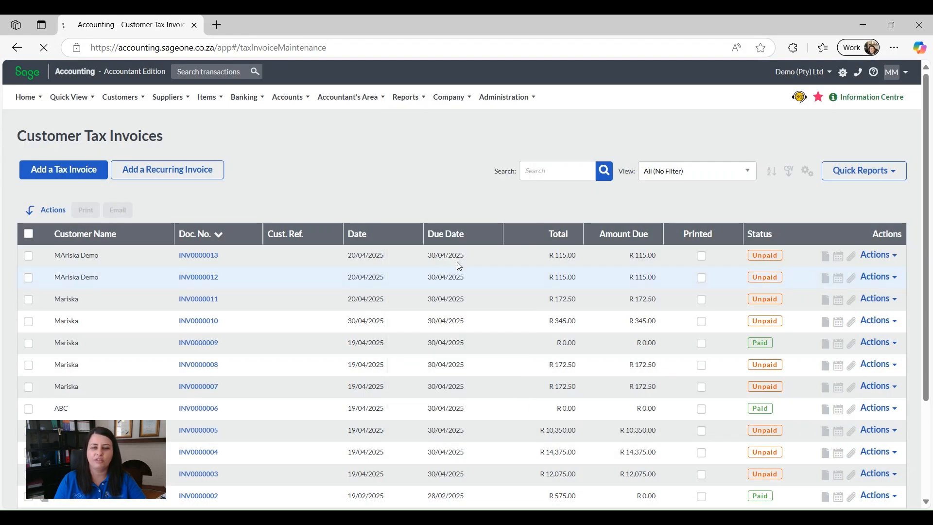
click(265, 188)
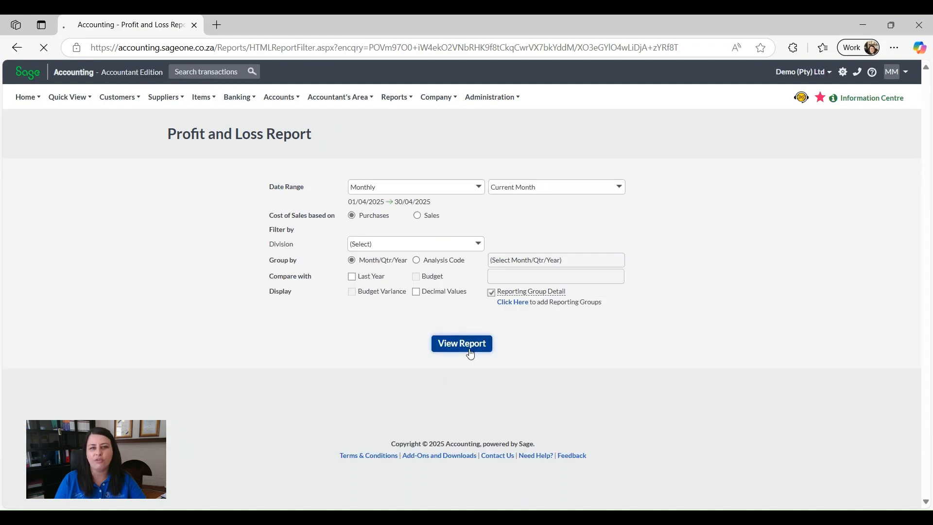
click(470, 354)
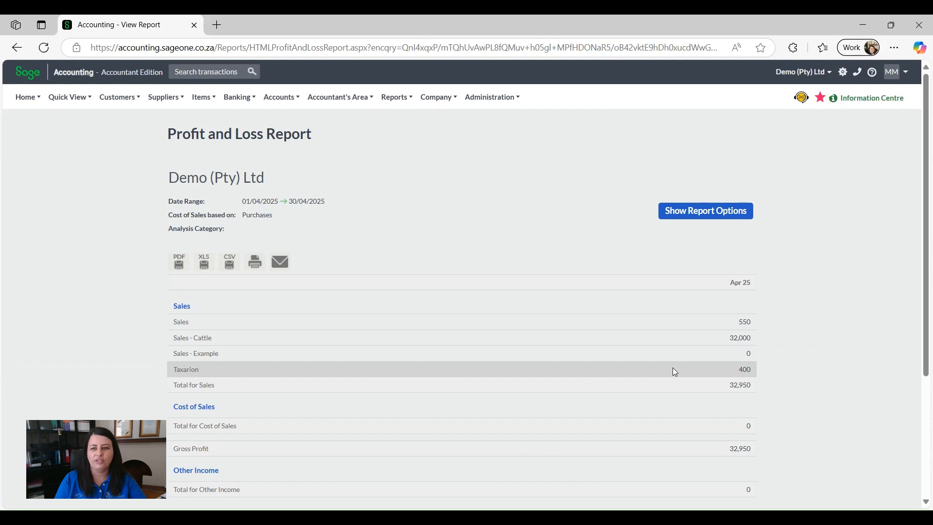
click(745, 369)
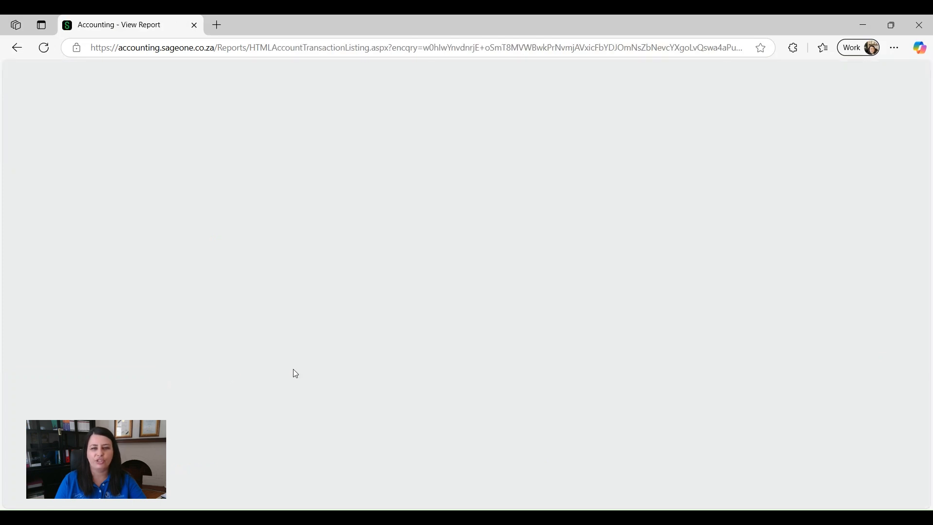